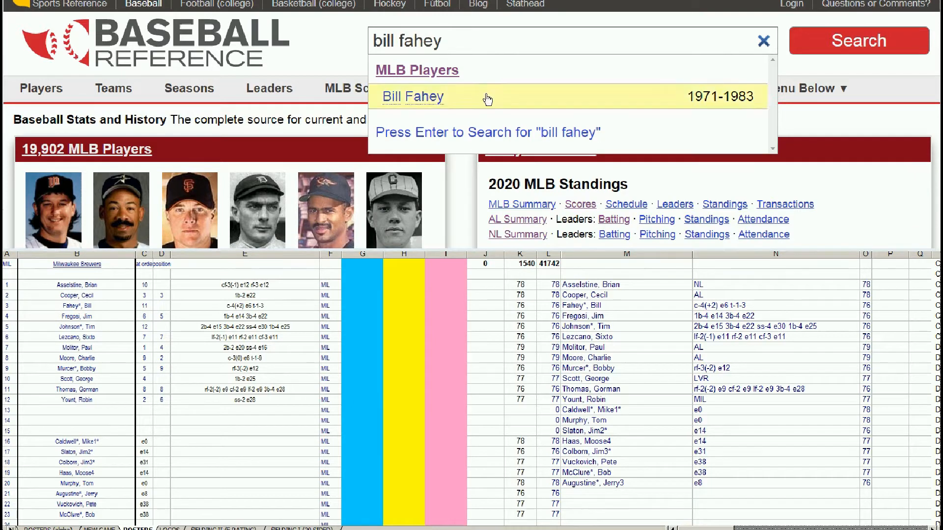
- Open Bill Fahey's player page from the search suggestions and view his yearly batting statistics
{"action": "left_click", "coordinate": [406, 100]}
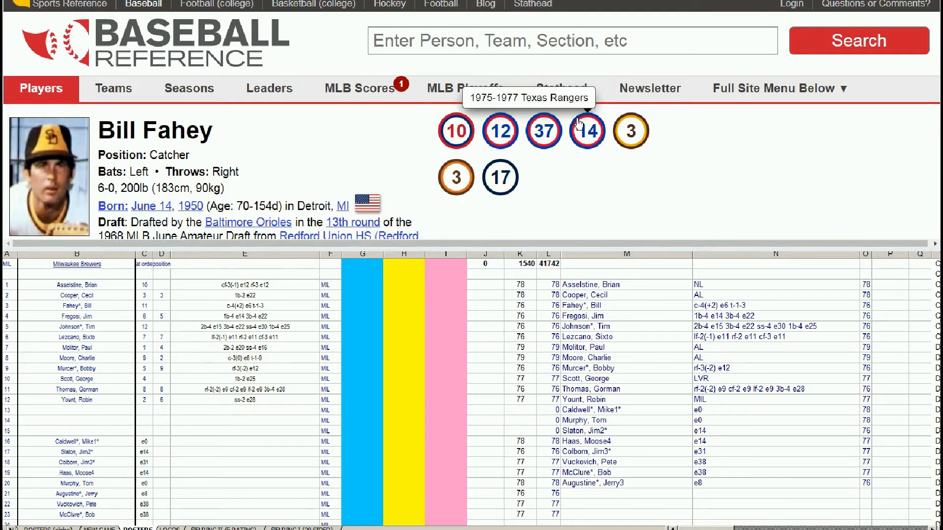
{"action": "scroll", "coordinate": [576, 127], "scroll_direction": "down", "scroll_amount": 8}
{"action": "scroll", "coordinate": [576, 126], "scroll_direction": "down", "scroll_amount": 5}
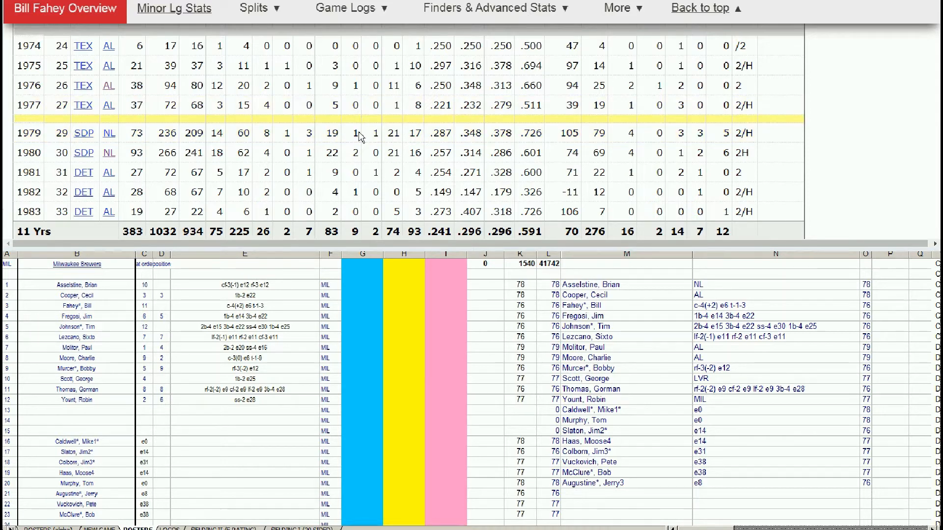
{"action": "left_click", "coordinate": [371, 430]}
{"action": "left_click", "coordinate": [409, 430]}
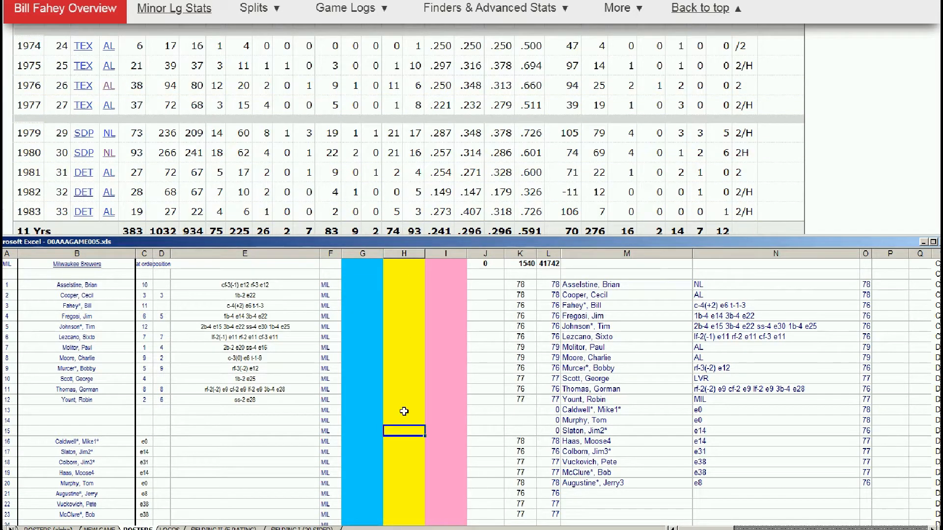
{"action": "left_click", "coordinate": [392, 314]}
{"action": "key", "text": "Up"}
{"action": "key", "text": "Left"}
{"action": "key", "text": "Right"}
{"action": "key", "text": "Right"}
{"action": "type", "text": "1"}
{"action": "key", "text": "Up"}
{"action": "key", "text": "Down"}
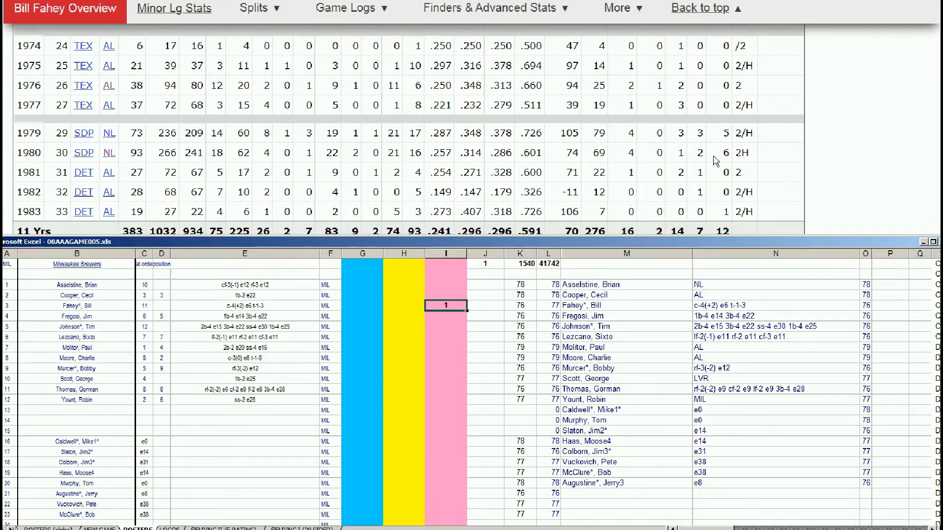
- Search Baseball Reference for Jim Fregosi, open his player page and view his batting statistics through 1978
{"action": "left_click_drag", "start_coordinate": [941, 54], "coordinate": [939, 9]}
{"action": "left_click", "coordinate": [687, 40]}
{"action": "type", "text": "frego"}
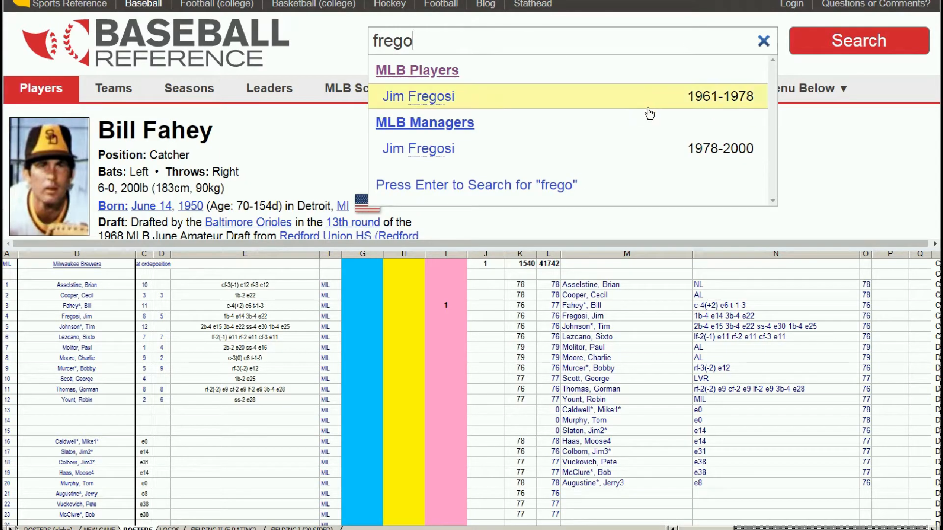
{"action": "left_click", "coordinate": [435, 97]}
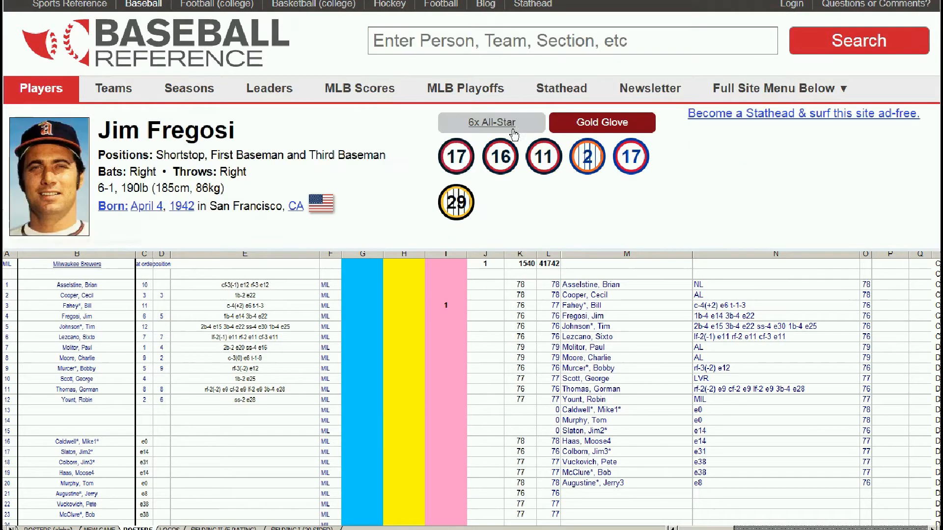
{"action": "scroll", "coordinate": [638, 175], "scroll_direction": "down", "scroll_amount": 5}
{"action": "scroll", "coordinate": [643, 176], "scroll_direction": "down", "scroll_amount": 10}
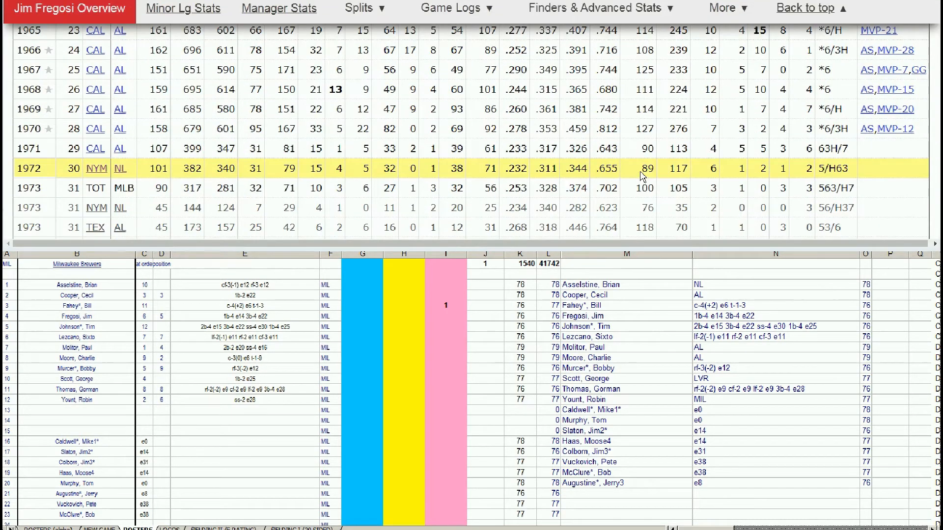
{"action": "scroll", "coordinate": [641, 171], "scroll_direction": "down", "scroll_amount": 4}
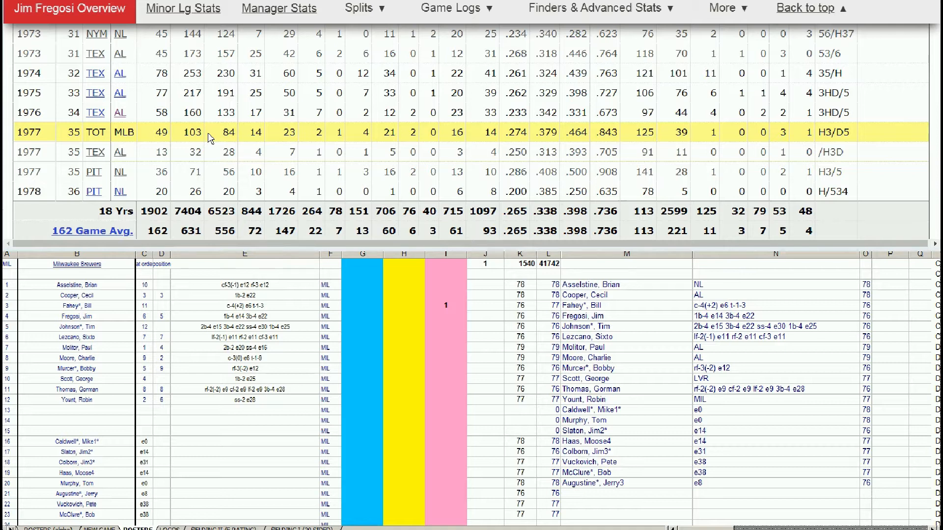
- In the Excel roster sheet, enter 1 in the pink column for Jim Fregosi
{"action": "left_click", "coordinate": [446, 306]}
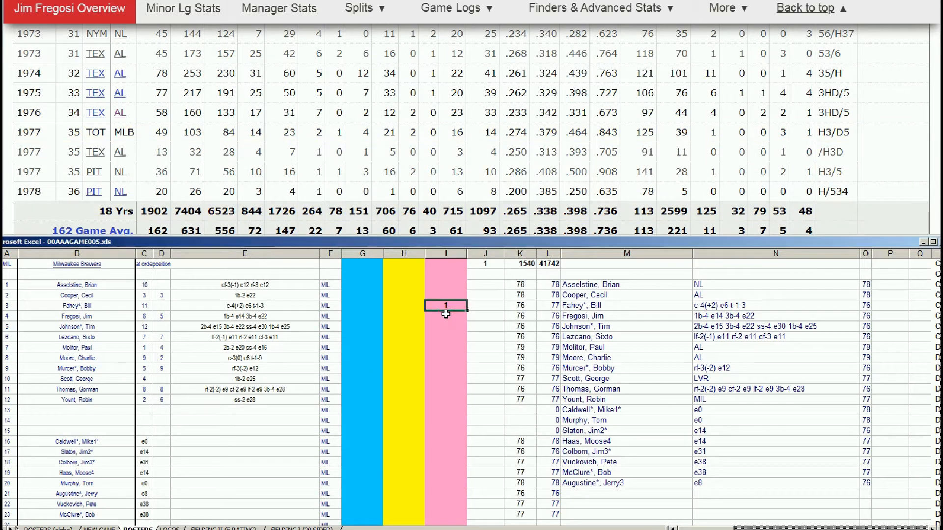
{"action": "type", "text": "1"}
{"action": "key", "text": "Return"}
{"action": "key", "text": "Return"}
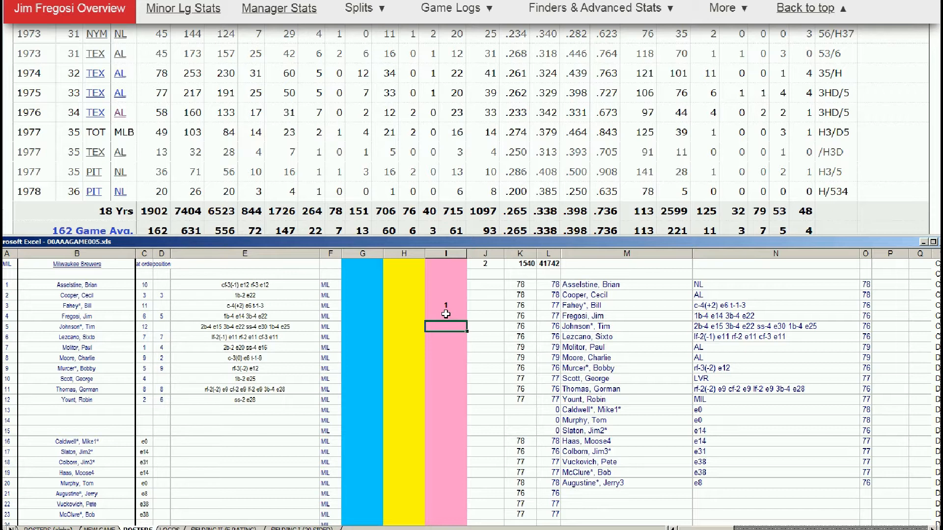
{"action": "left_click", "coordinate": [446, 315]}
{"action": "type", "text": "1"}
{"action": "key", "text": "Return"}
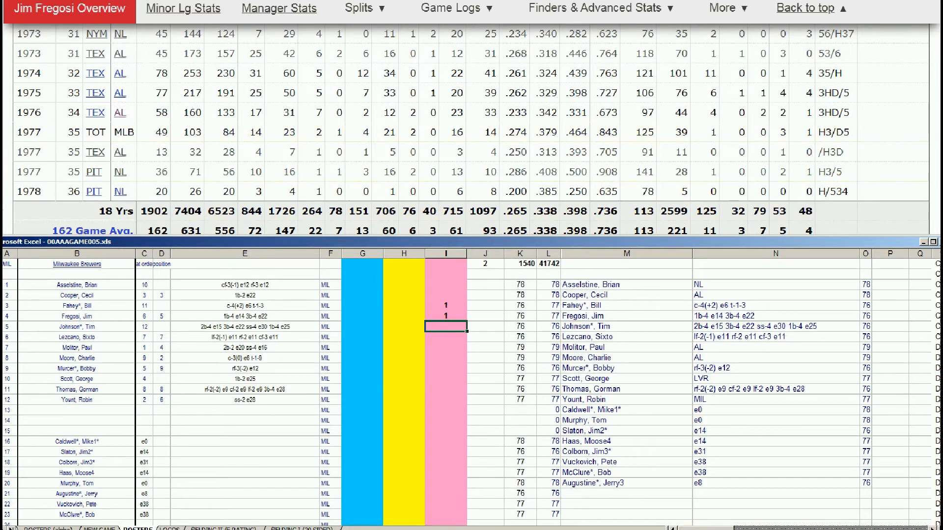
- Look up Tim Johnson (1973-1979) on Baseball Reference and view his yearly batting statistics
{"action": "left_click", "coordinate": [806, 9]}
{"action": "left_click", "coordinate": [680, 34]}
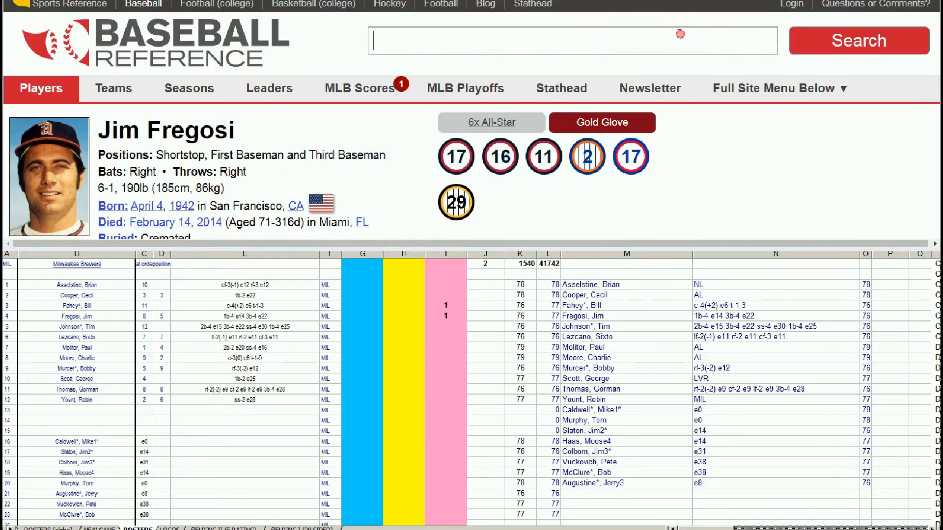
{"action": "type", "text": "tim jones"}
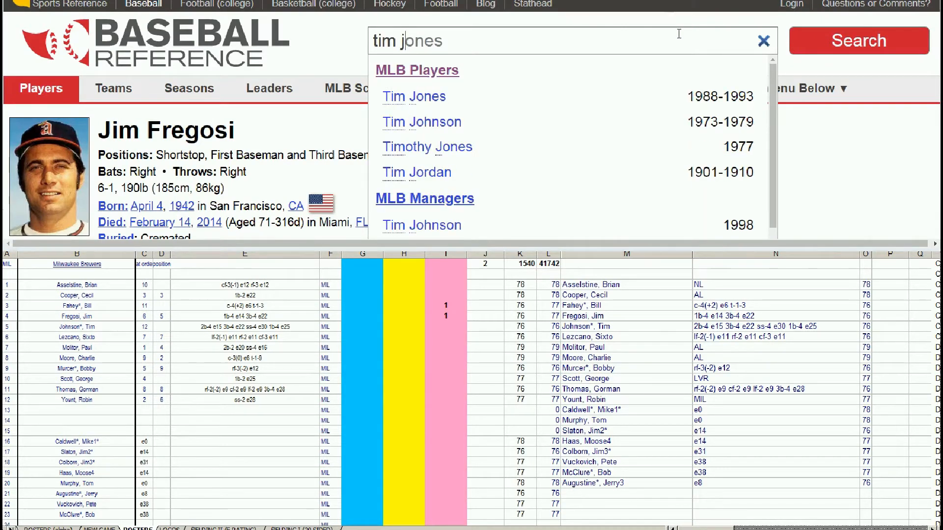
{"action": "left_click", "coordinate": [449, 123]}
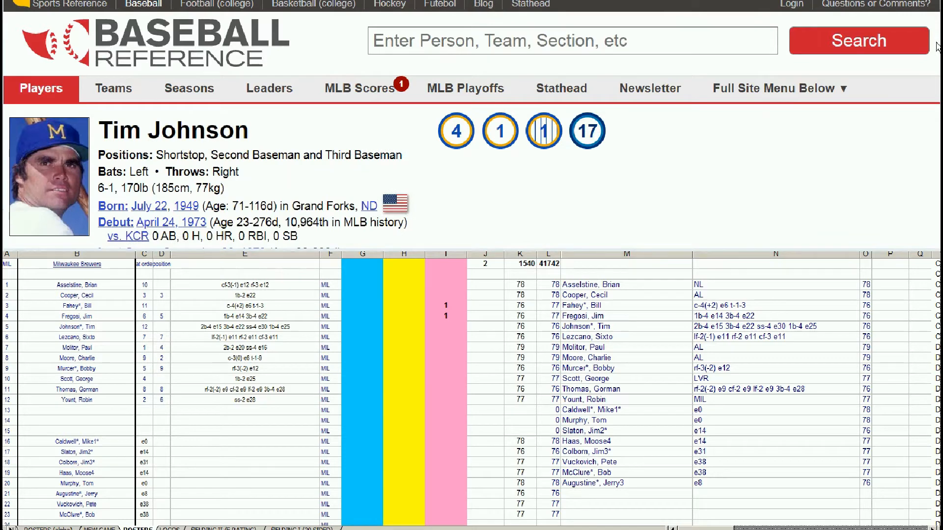
{"action": "scroll", "coordinate": [735, 110], "scroll_direction": "down", "scroll_amount": 10}
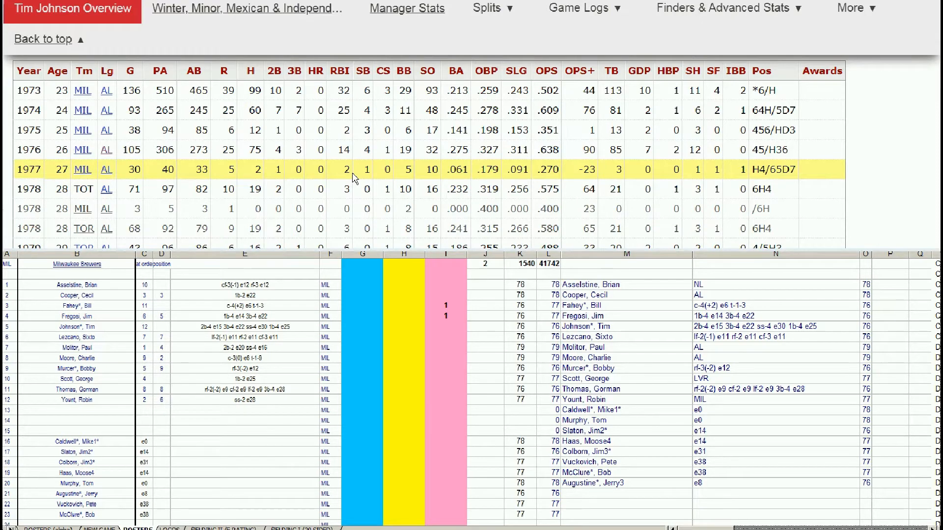
{"action": "left_click", "coordinate": [447, 327]}
{"action": "type", "text": "1"}
{"action": "key", "text": "Return"}
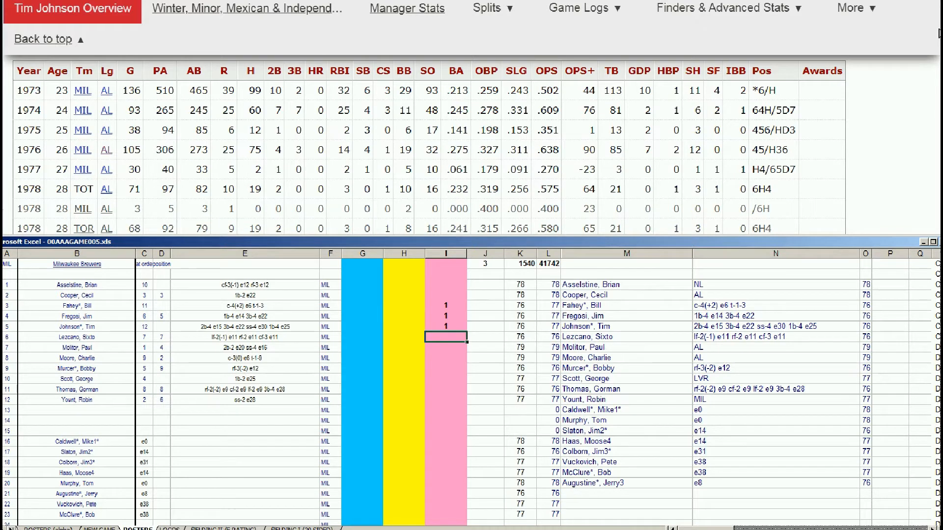
- Search Baseball Reference for Sixto Lezcano, open his player page and examine his yearly batting statistics
{"action": "scroll", "coordinate": [938, 33], "scroll_direction": "up", "scroll_amount": 10}
{"action": "left_click", "coordinate": [586, 37]}
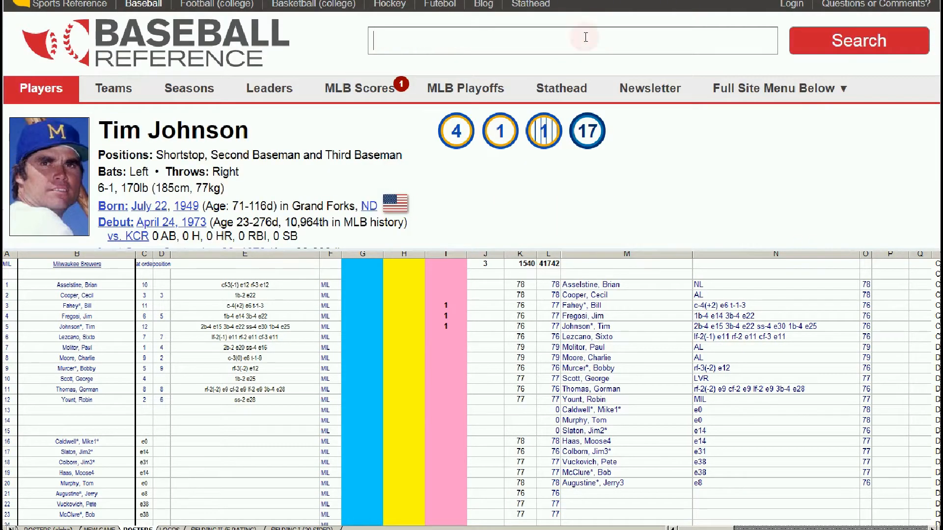
{"action": "type", "text": "lezc"}
{"action": "key", "text": "Down"}
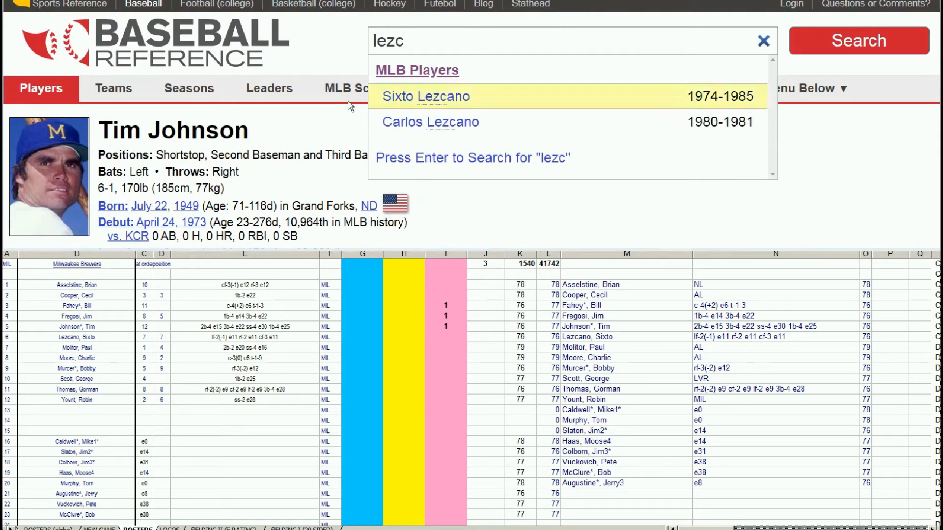
{"action": "left_click", "coordinate": [459, 98]}
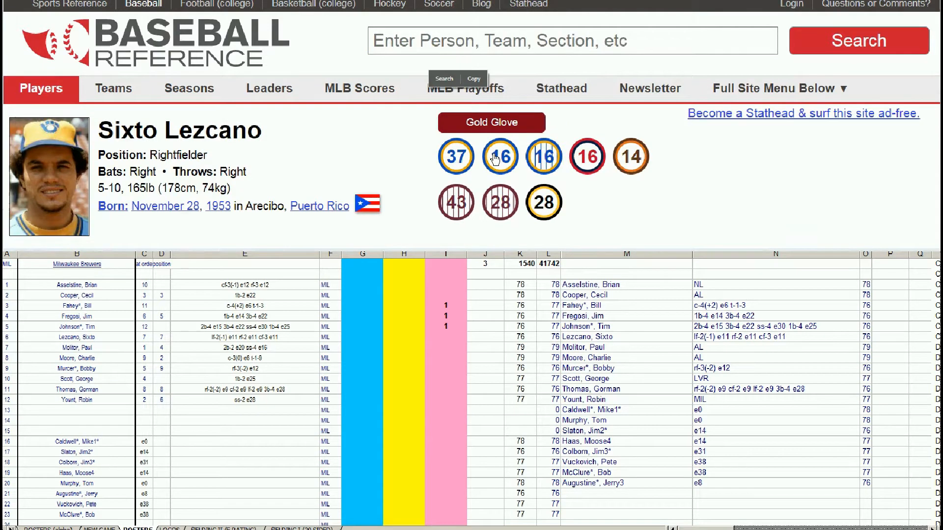
{"action": "scroll", "coordinate": [642, 130], "scroll_direction": "down", "scroll_amount": 10}
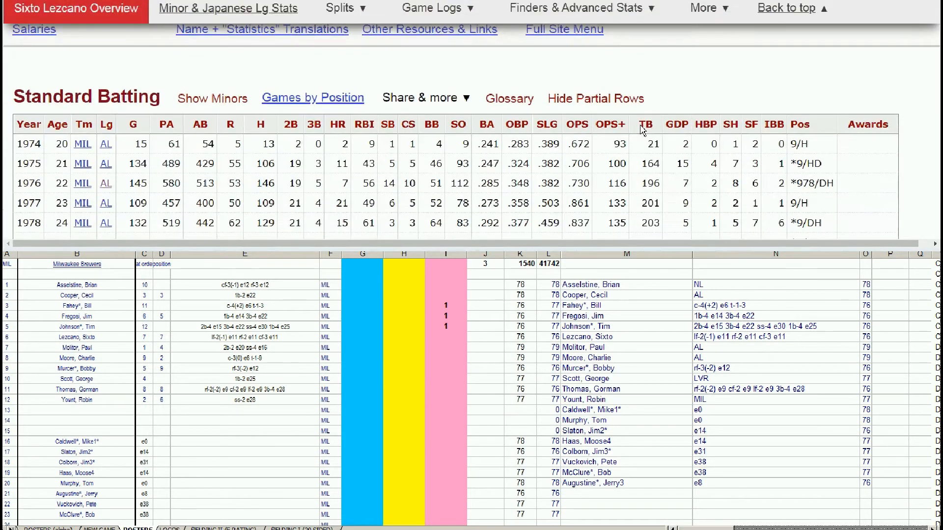
{"action": "scroll", "coordinate": [643, 130], "scroll_direction": "down", "scroll_amount": 4}
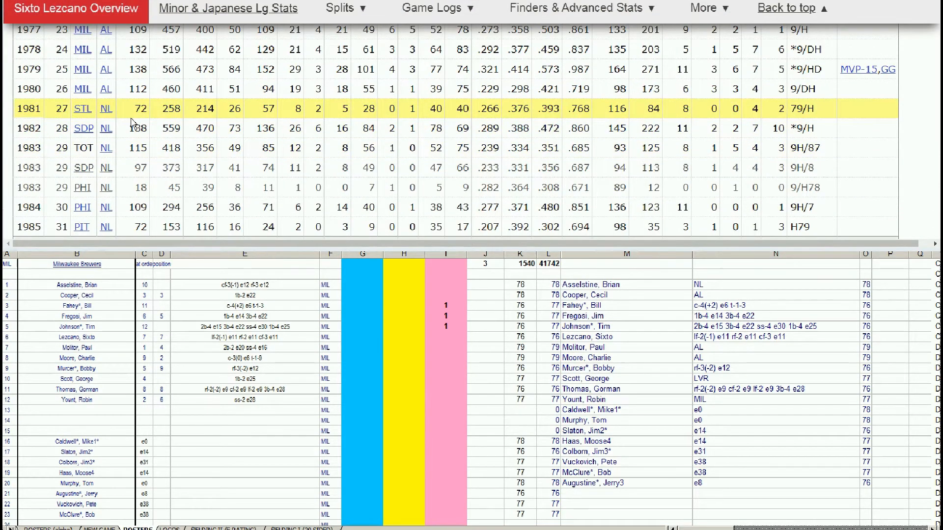
{"action": "scroll", "coordinate": [209, 88], "scroll_direction": "up", "scroll_amount": 3}
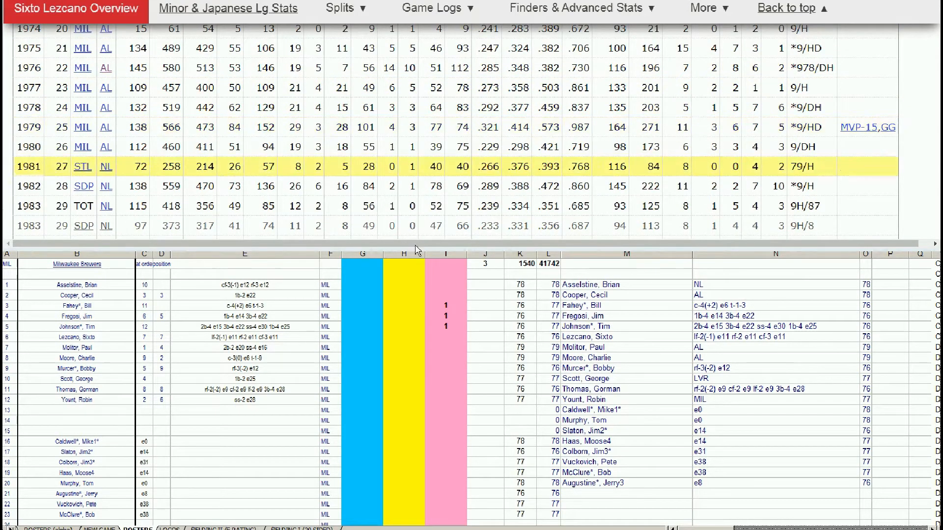
- In the Excel roster sheet, enter 10000 in the blue column for Sixto Lezcano
{"action": "left_click", "coordinate": [363, 338]}
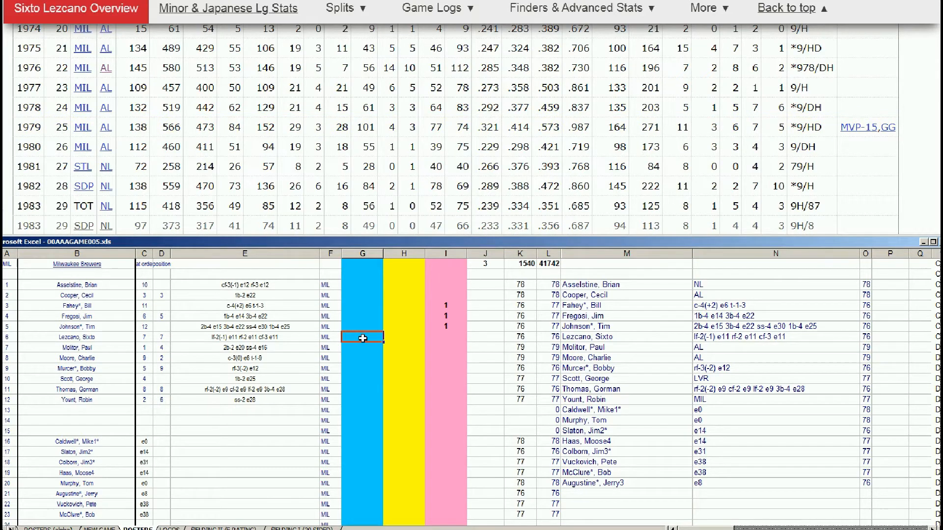
{"action": "type", "text": "10000"}
{"action": "key", "text": "Return"}
- Search Baseball Reference for Bobby Murcer, open his player page and examine his batting statistics through 1983
{"action": "left_click", "coordinate": [791, 8]}
{"action": "left_click", "coordinate": [757, 27]}
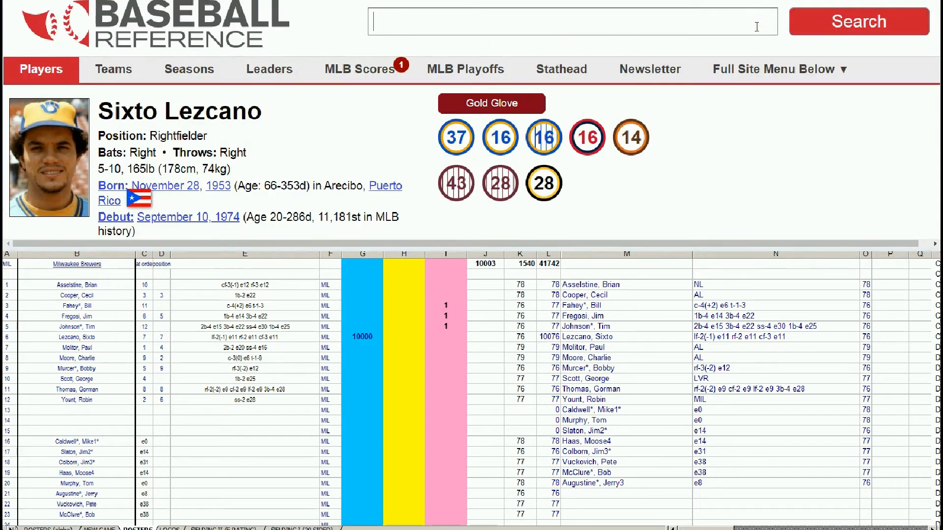
{"action": "type", "text": "murcer"}
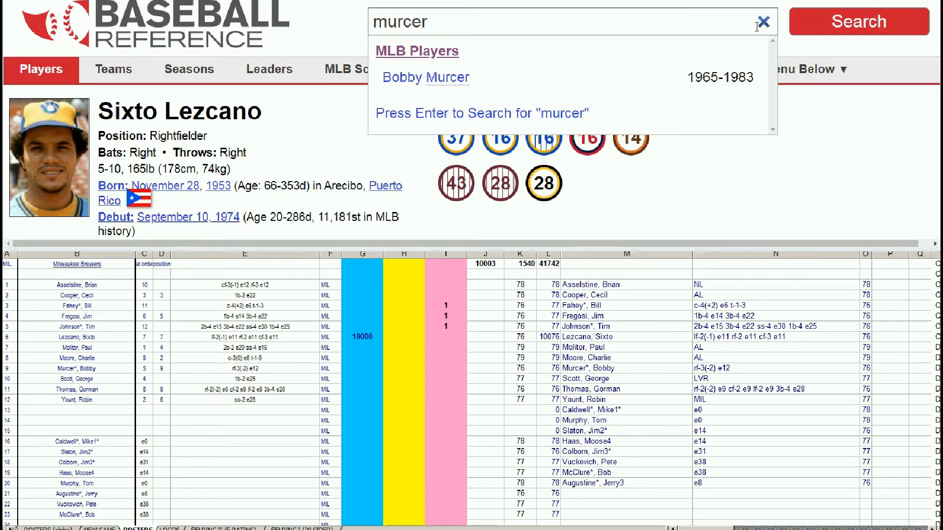
{"action": "left_click", "coordinate": [456, 78]}
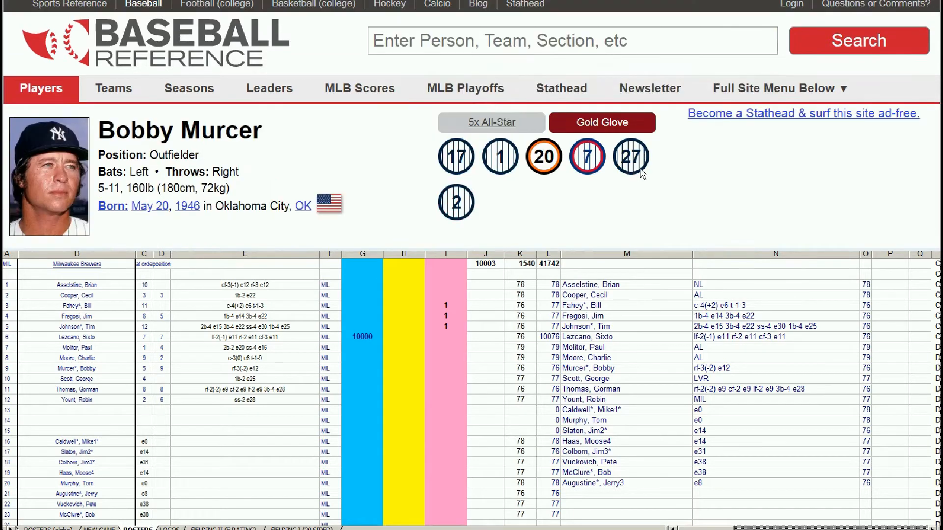
{"action": "scroll", "coordinate": [703, 175], "scroll_direction": "down", "scroll_amount": 3}
{"action": "scroll", "coordinate": [702, 176], "scroll_direction": "down", "scroll_amount": 10}
{"action": "scroll", "coordinate": [704, 158], "scroll_direction": "down", "scroll_amount": 4}
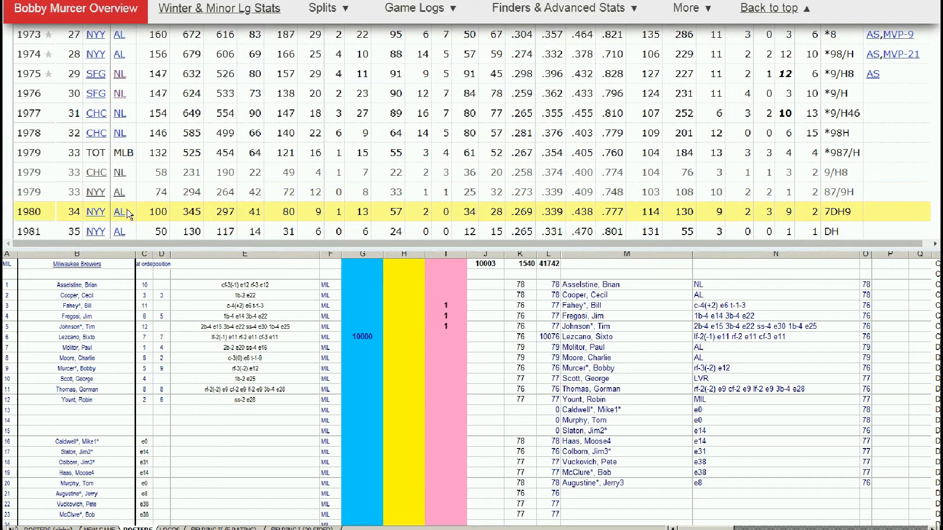
{"action": "scroll", "coordinate": [119, 211], "scroll_direction": "down", "scroll_amount": 3}
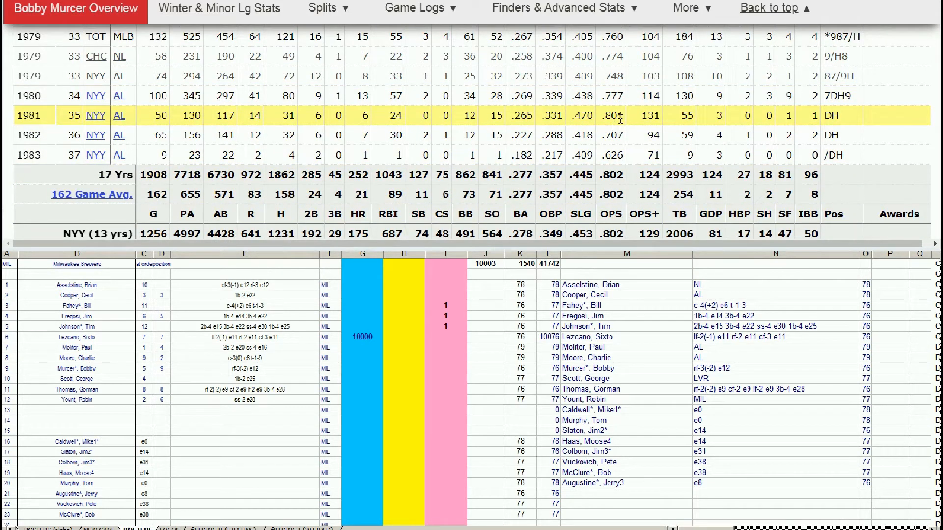
- In the Excel roster sheet, enter 100 in the yellow column for Bobby Murcer
{"action": "left_click", "coordinate": [400, 349]}
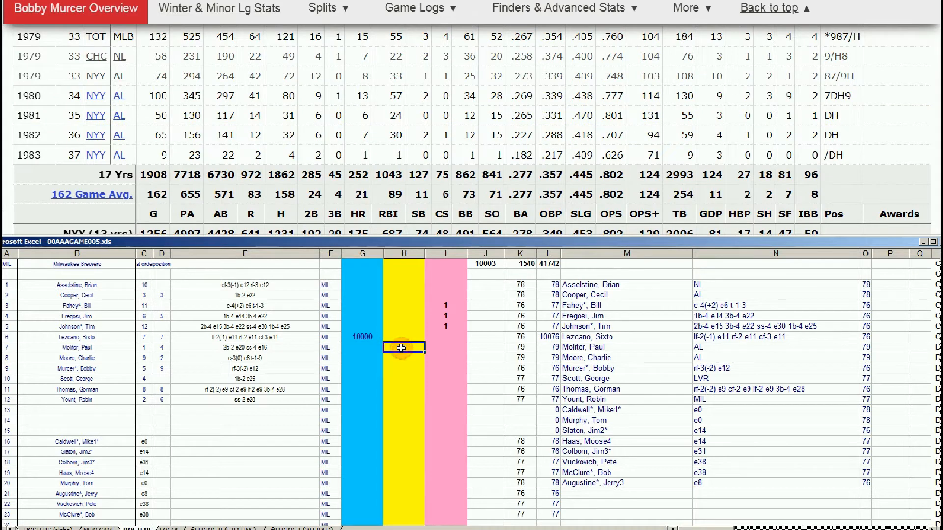
{"action": "key", "text": "Up"}
{"action": "key", "text": "Down"}
{"action": "key", "text": "Down"}
{"action": "key", "text": "Down"}
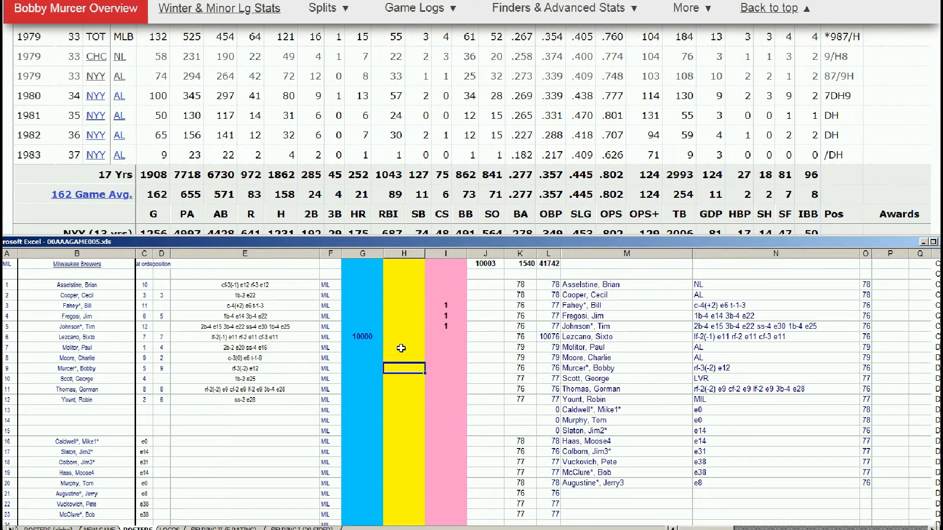
{"action": "type", "text": "100"}
- Search Baseball Reference for Gorman Thomas, open his player page and examine his yearly batting statistics
{"action": "left_click_drag", "start_coordinate": [942, 44], "coordinate": [942, 19]}
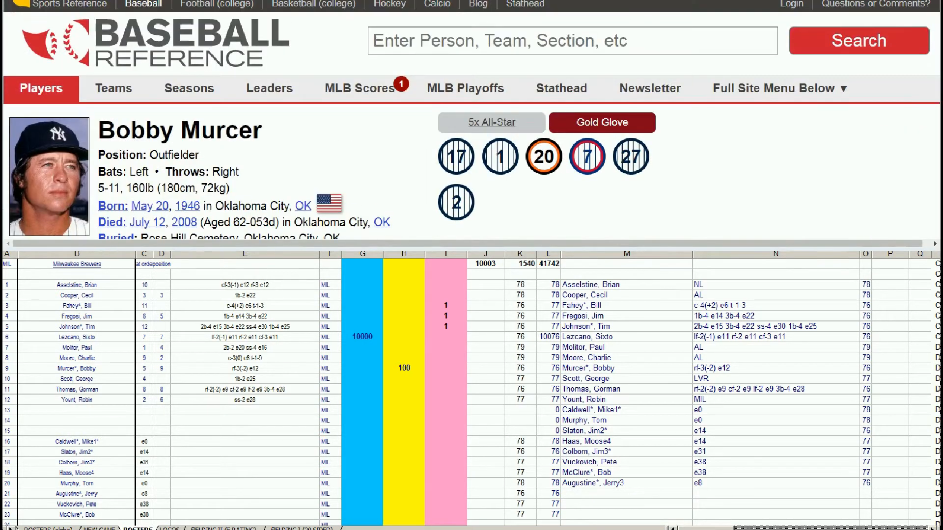
{"action": "left_click", "coordinate": [655, 45]}
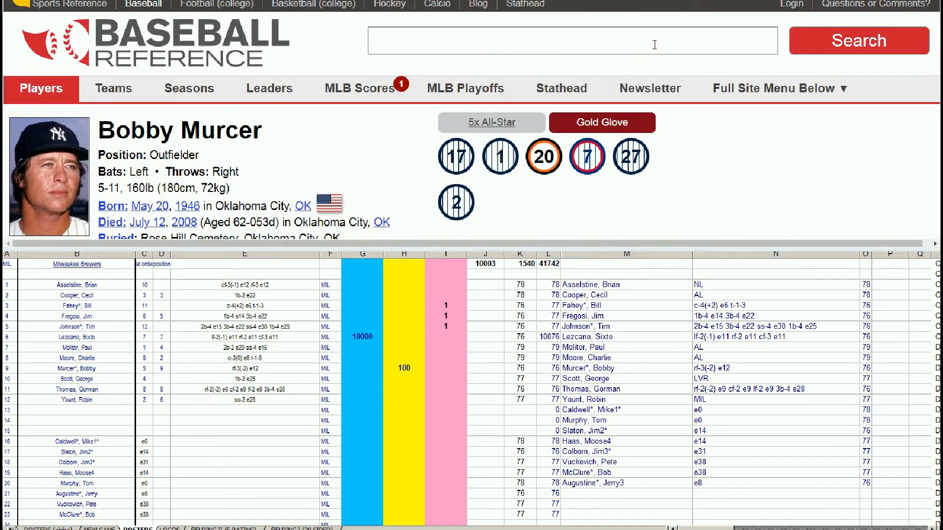
{"action": "type", "text": "gorman"}
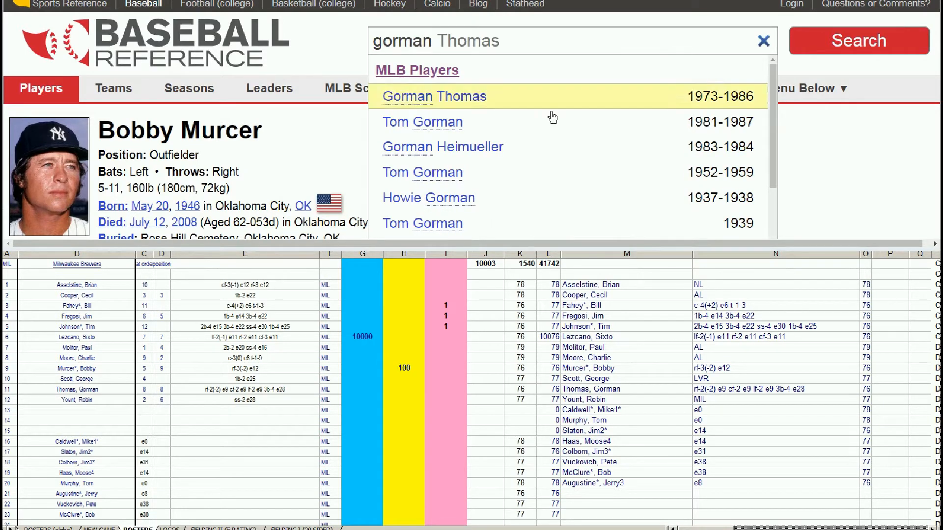
{"action": "left_click", "coordinate": [469, 99]}
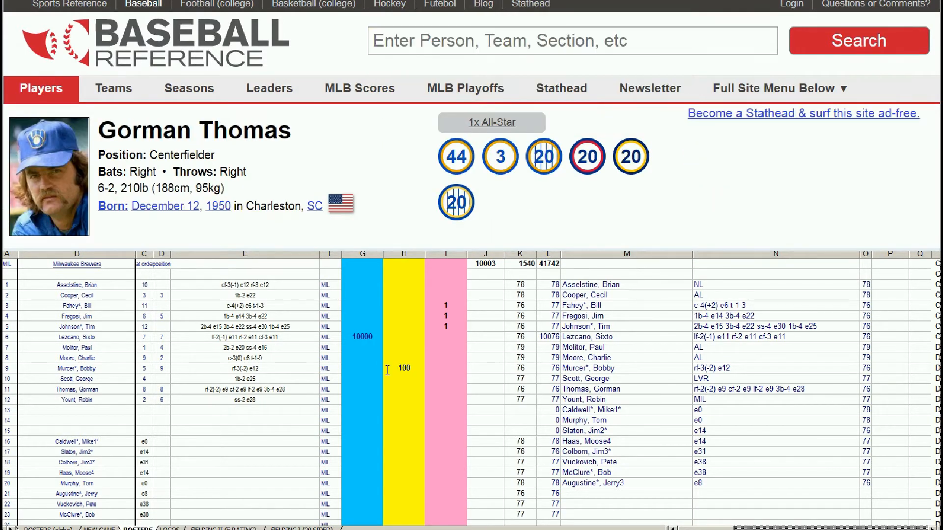
{"action": "scroll", "coordinate": [938, 236], "scroll_direction": "down", "scroll_amount": 10}
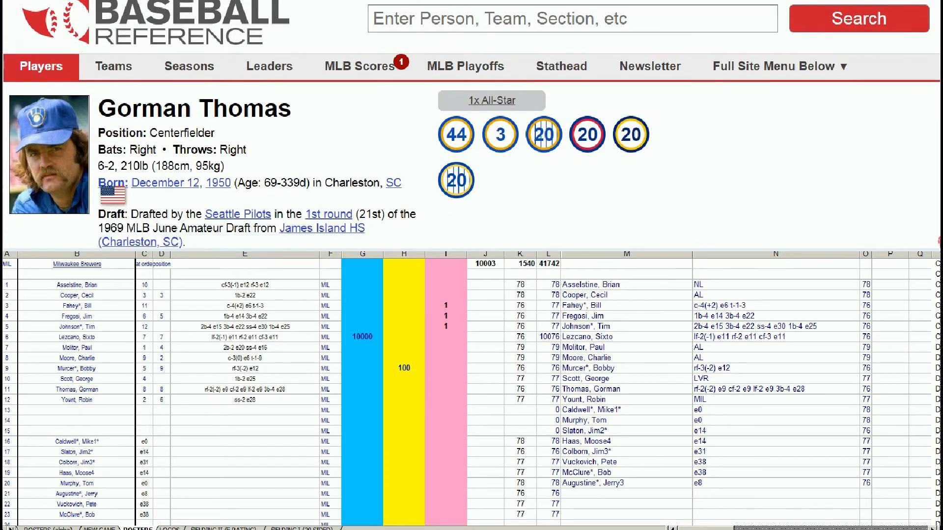
{"action": "scroll", "coordinate": [356, 136], "scroll_direction": "down", "scroll_amount": 5}
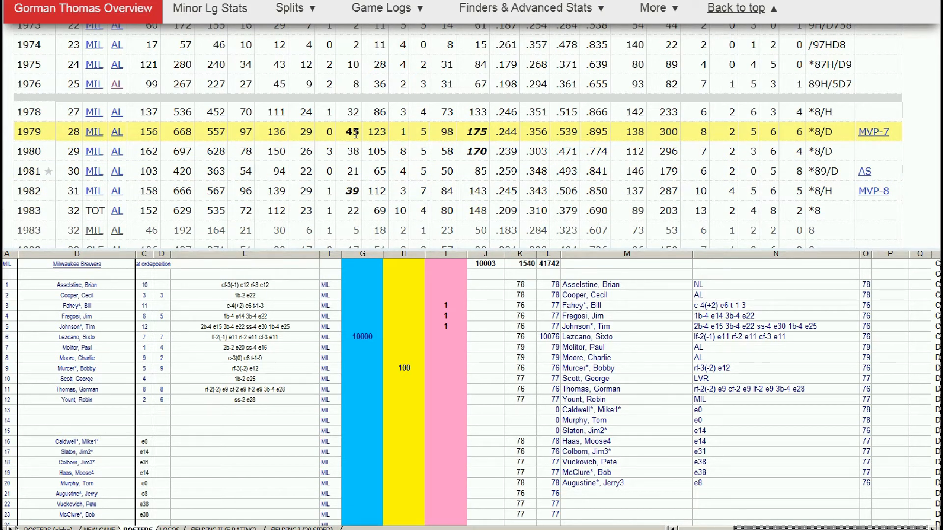
- In the Excel roster sheet, enter 10000 in the blue column for Gorman Thomas
{"action": "left_click", "coordinate": [357, 387]}
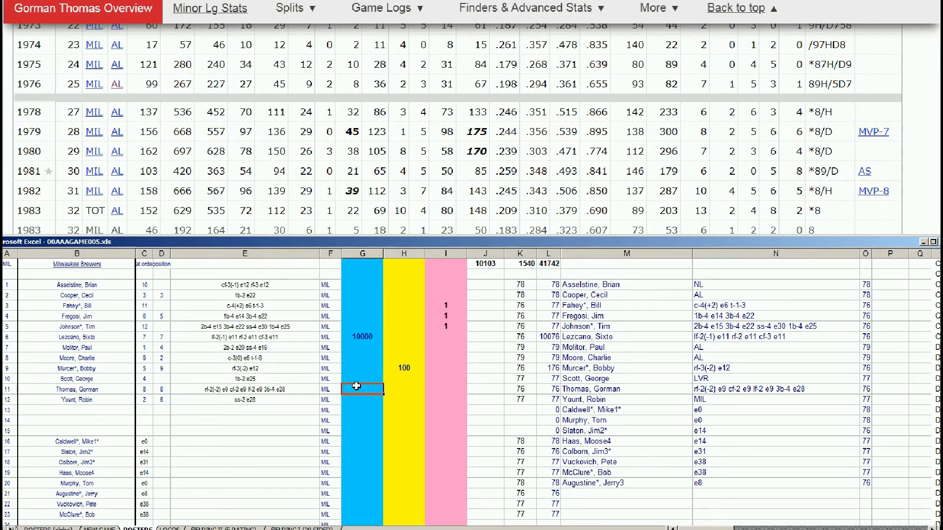
{"action": "type", "text": "1"}
{"action": "type", "text": "0000"}
{"action": "key", "text": "Return"}
- Search Baseball Reference for Jim Slaton, open his player page and examine his yearly pitching statistics through 1983
{"action": "left_click_drag", "start_coordinate": [940, 45], "coordinate": [938, 20]}
{"action": "left_click", "coordinate": [667, 46]}
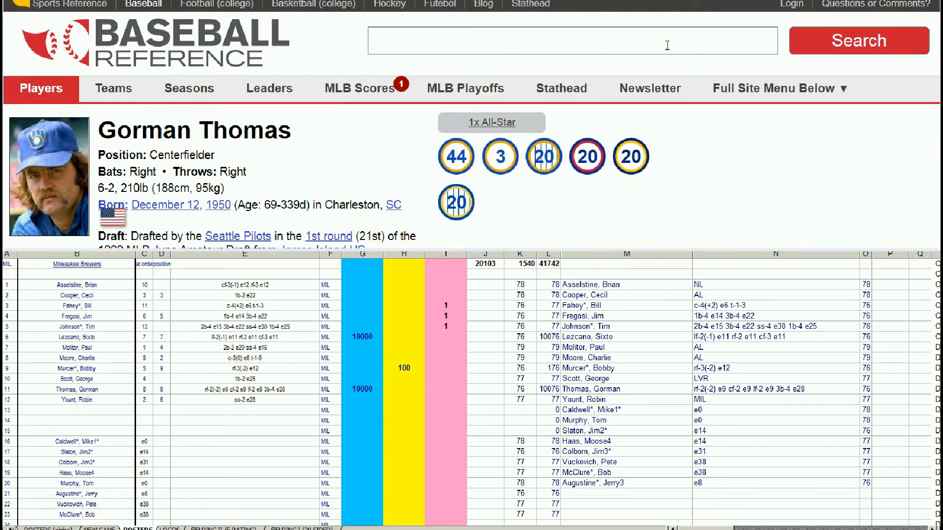
{"action": "type", "text": "slaton"}
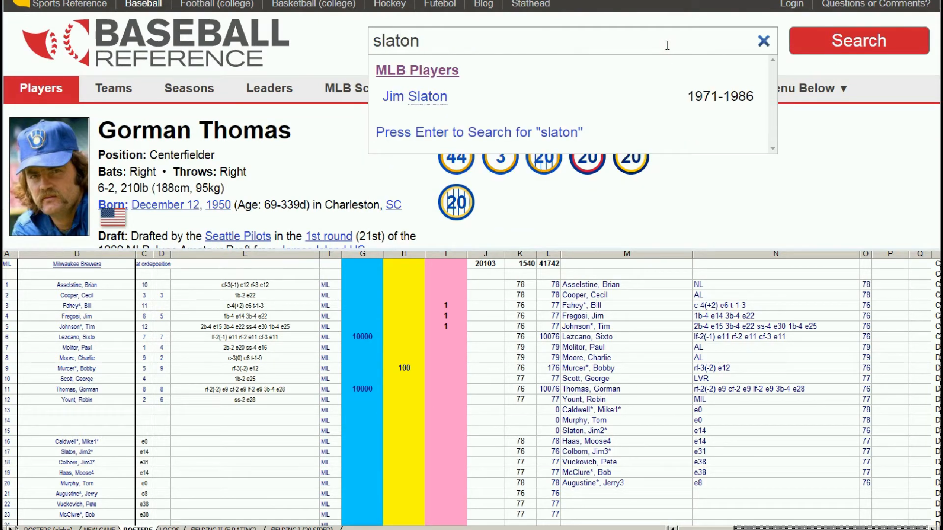
{"action": "left_click", "coordinate": [455, 97]}
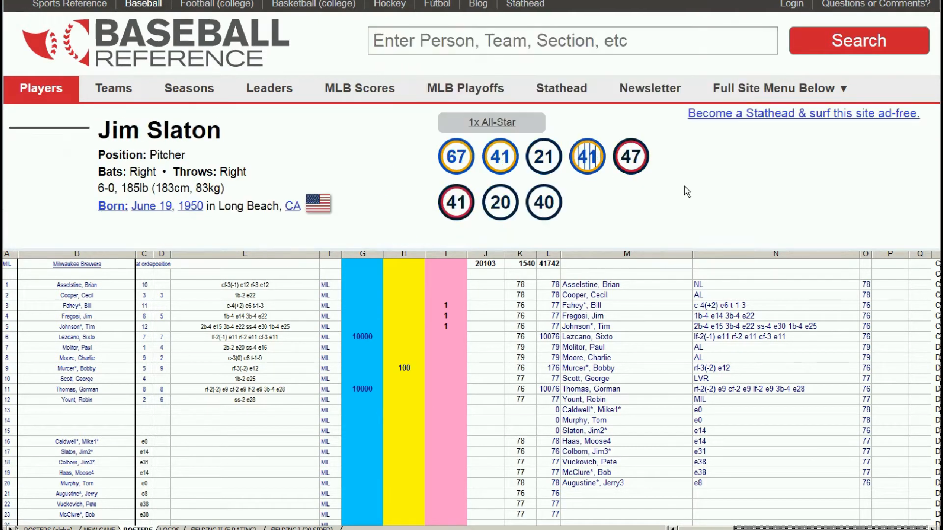
{"action": "scroll", "coordinate": [710, 194], "scroll_direction": "down", "scroll_amount": 5}
{"action": "scroll", "coordinate": [720, 195], "scroll_direction": "down", "scroll_amount": 8}
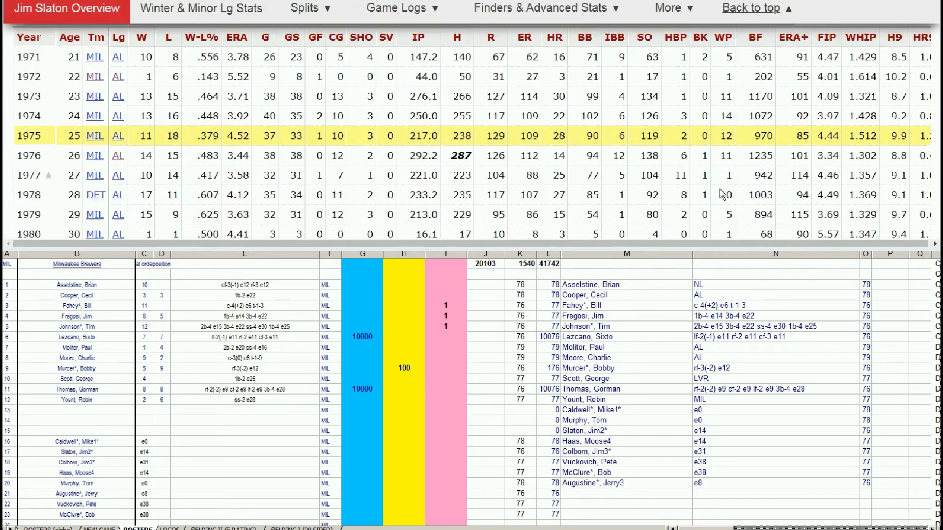
{"action": "scroll", "coordinate": [722, 194], "scroll_direction": "down", "scroll_amount": 2}
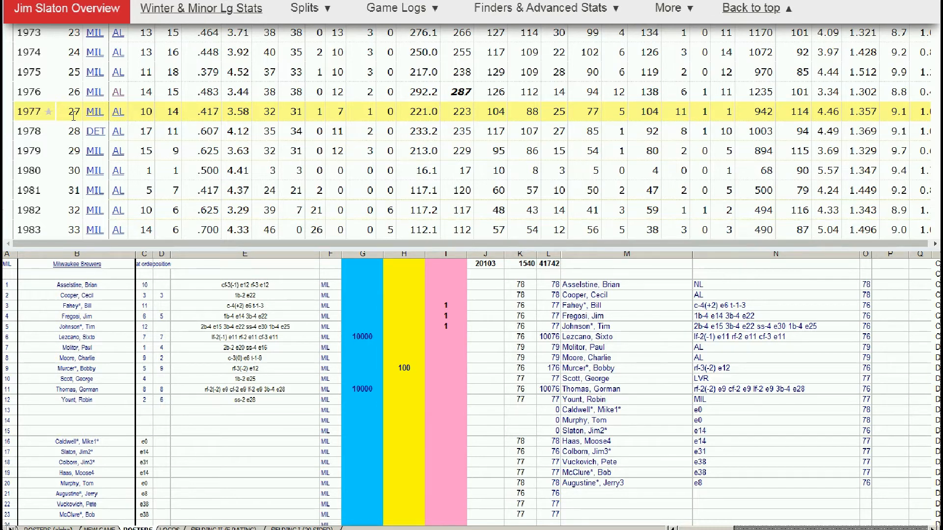
- In the Excel roster sheet, enter 10000 in the blue column for Jim Slaton
{"action": "left_click", "coordinate": [358, 453]}
{"action": "left_click", "coordinate": [358, 452]}
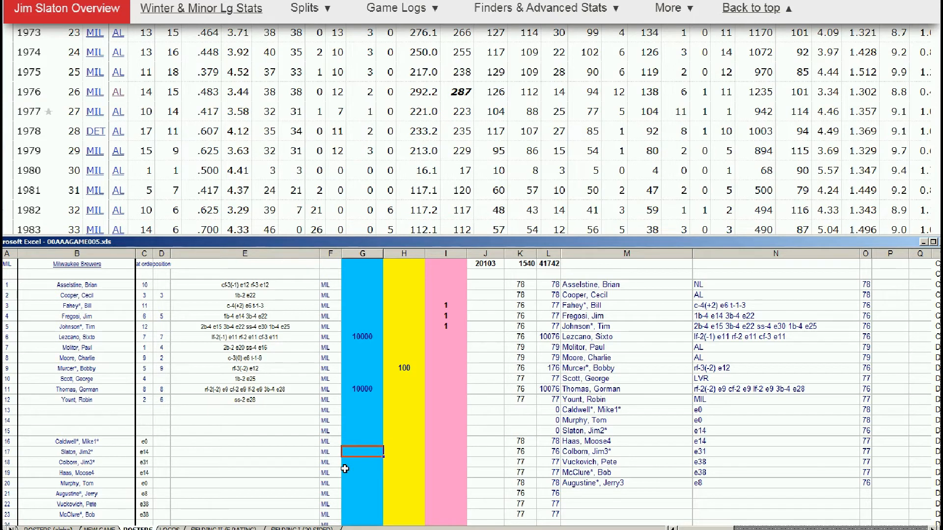
{"action": "type", "text": "10000"}
{"action": "key", "text": "Return"}
- Search Baseball Reference for Jerry Augustine, open his player page and examine his pitching statistics from 1975 to 1984
{"action": "left_click_drag", "start_coordinate": [941, 54], "coordinate": [941, 27]}
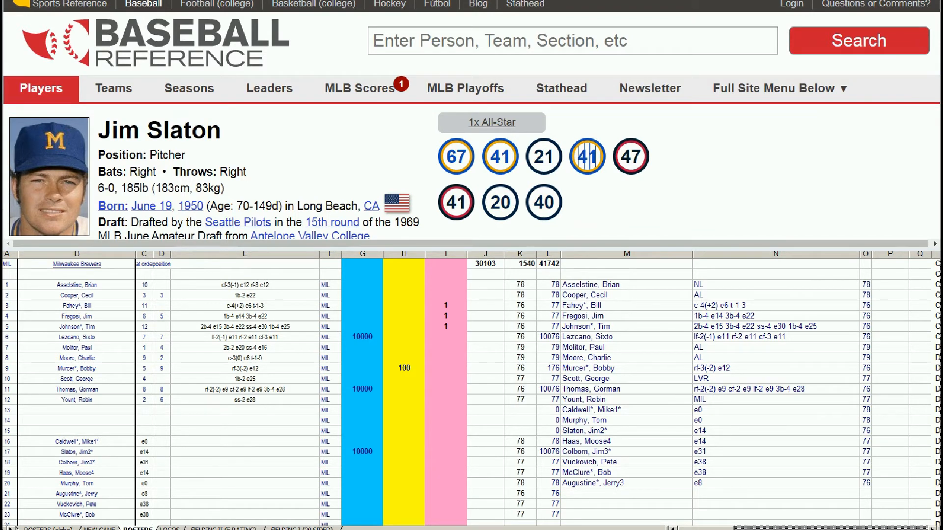
{"action": "left_click", "coordinate": [566, 44]}
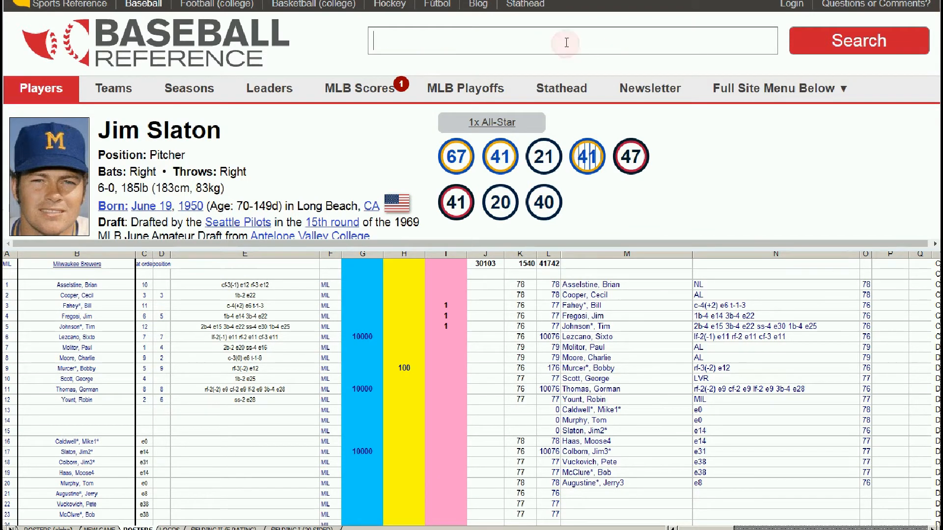
{"action": "type", "text": "augu"}
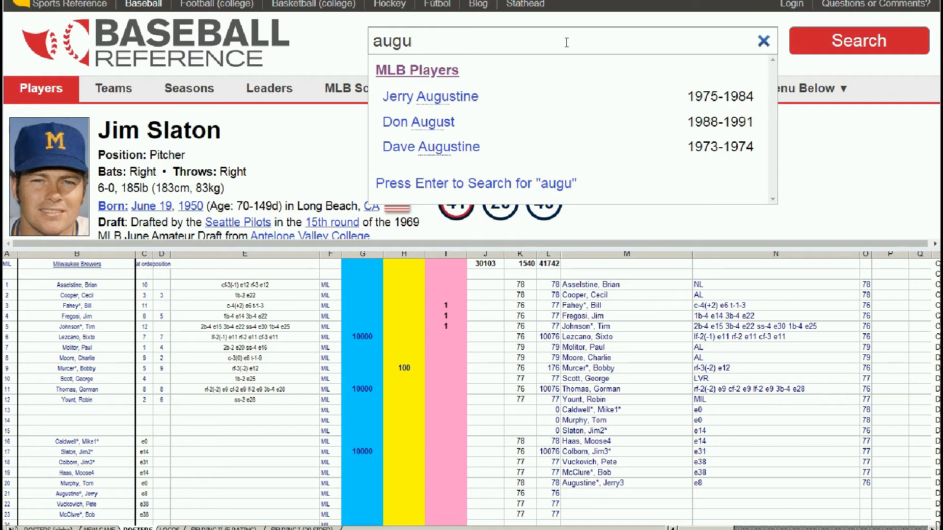
{"action": "left_click", "coordinate": [470, 97]}
{"action": "scroll", "coordinate": [617, 191], "scroll_direction": "down", "scroll_amount": 10}
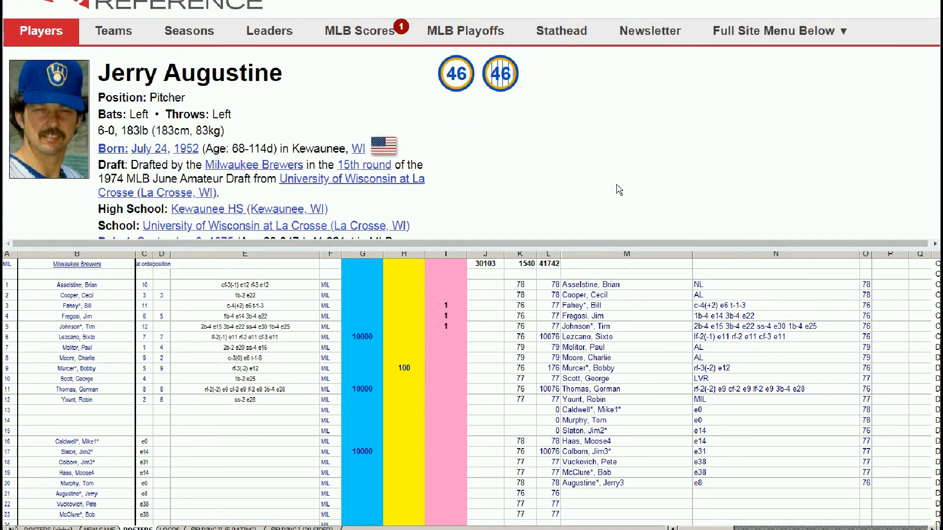
{"action": "scroll", "coordinate": [640, 173], "scroll_direction": "down", "scroll_amount": 5}
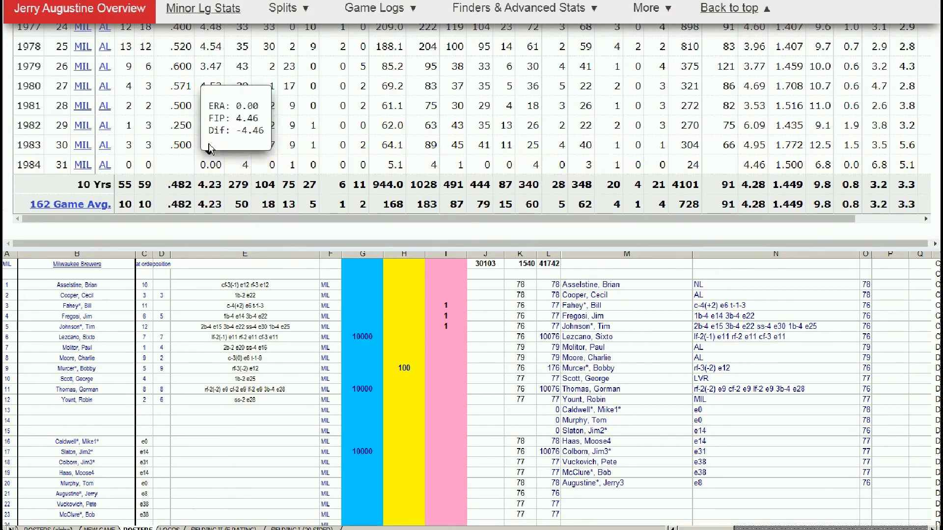
{"action": "scroll", "coordinate": [79, 164], "scroll_direction": "up", "scroll_amount": 1}
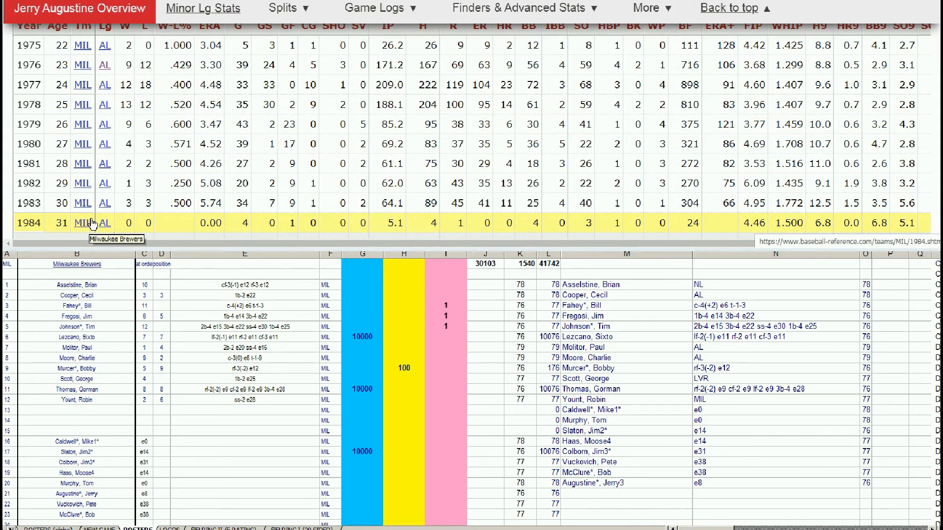
{"action": "left_click", "coordinate": [349, 472]}
{"action": "left_click", "coordinate": [348, 491]}
{"action": "type", "text": "10000"}
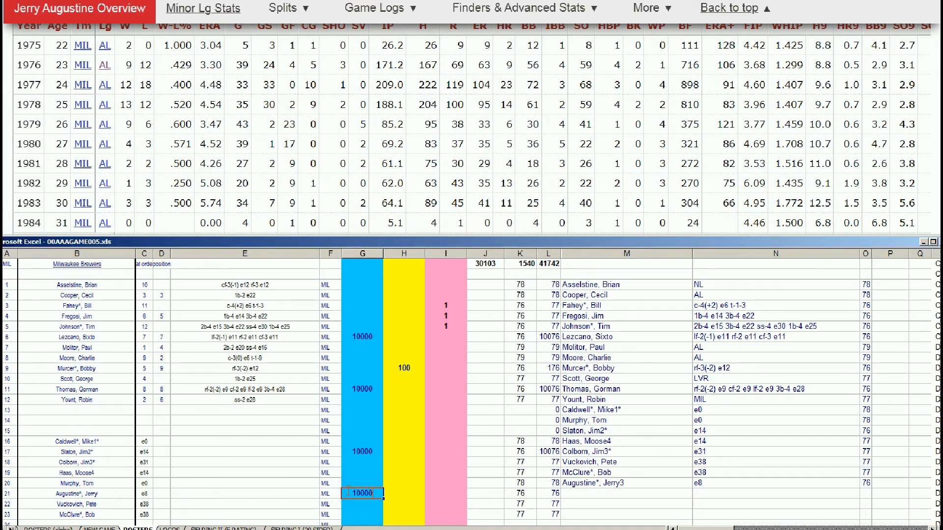
{"action": "key", "text": "Return"}
- Review the Milwaukee Brewers entries in the roster's blue and yellow columns, including Bobby Murcer's mark
{"action": "left_click", "coordinate": [409, 374]}
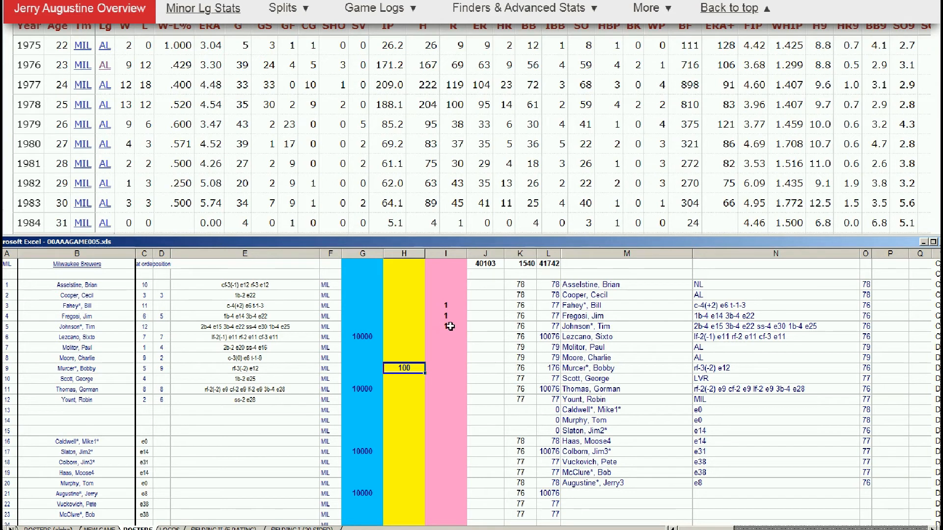
{"action": "left_click", "coordinate": [411, 338]}
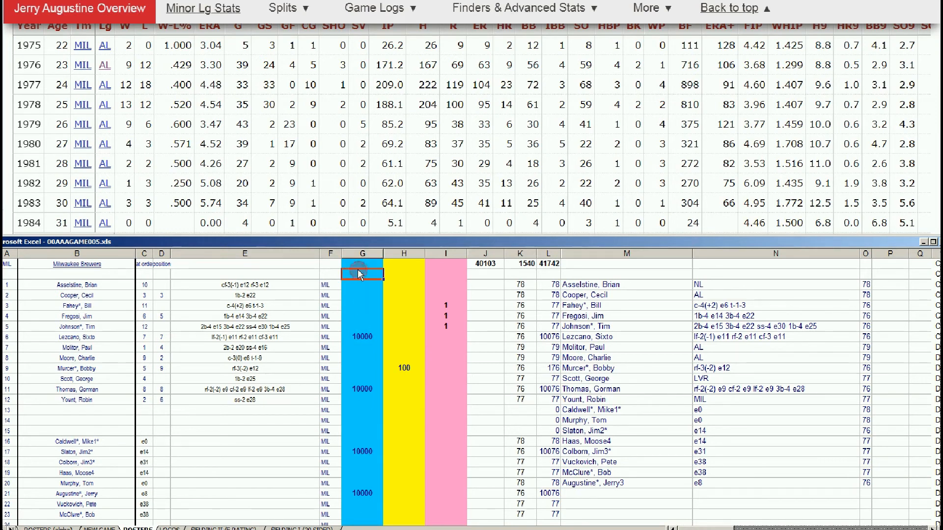
{"action": "left_click", "coordinate": [362, 253]}
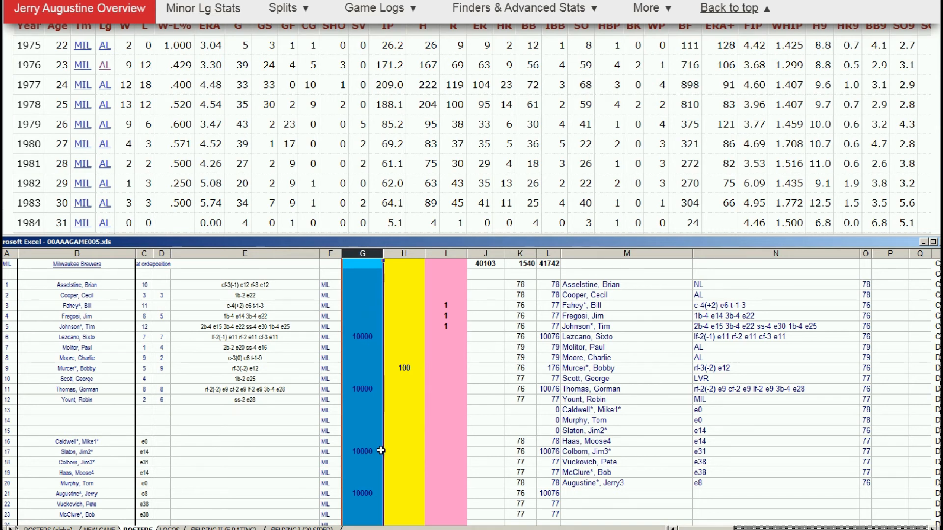
{"action": "left_click", "coordinate": [418, 328]}
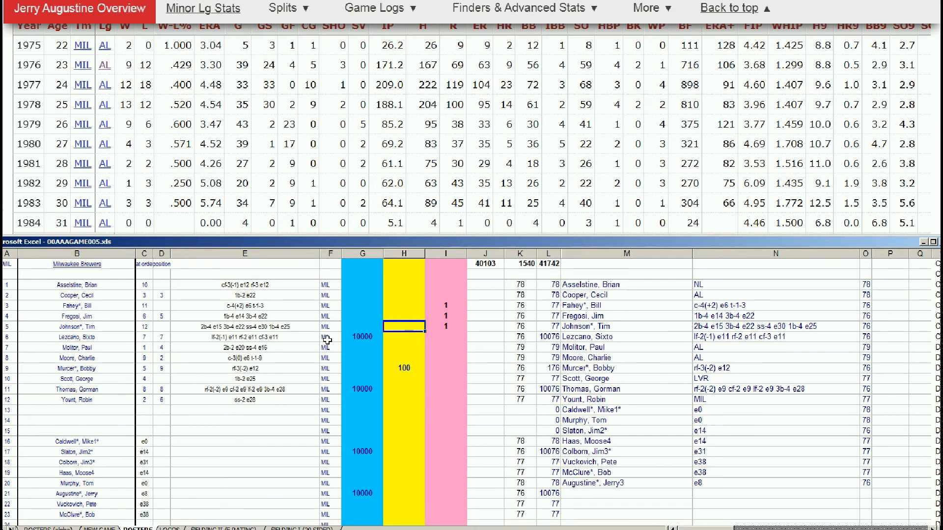
{"action": "left_click", "coordinate": [403, 372]}
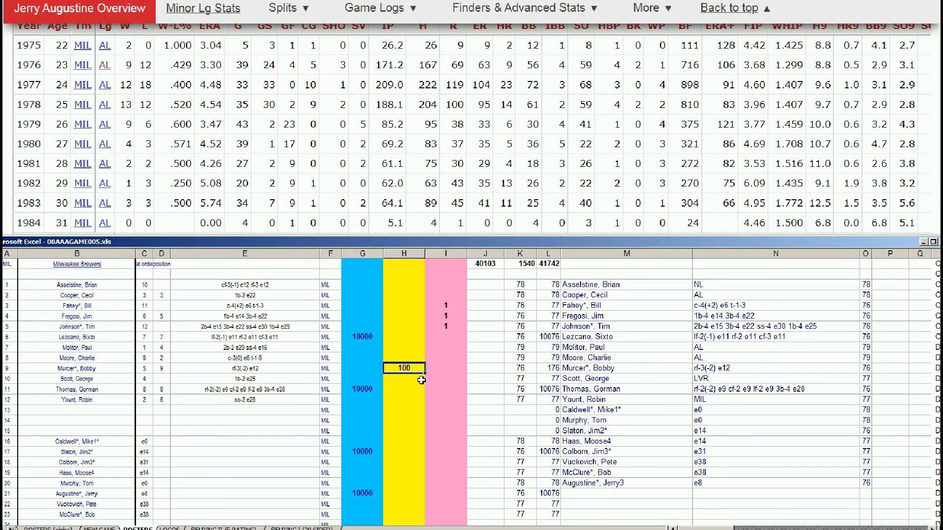
{"action": "left_click", "coordinate": [366, 254]}
{"action": "left_click", "coordinate": [401, 285]}
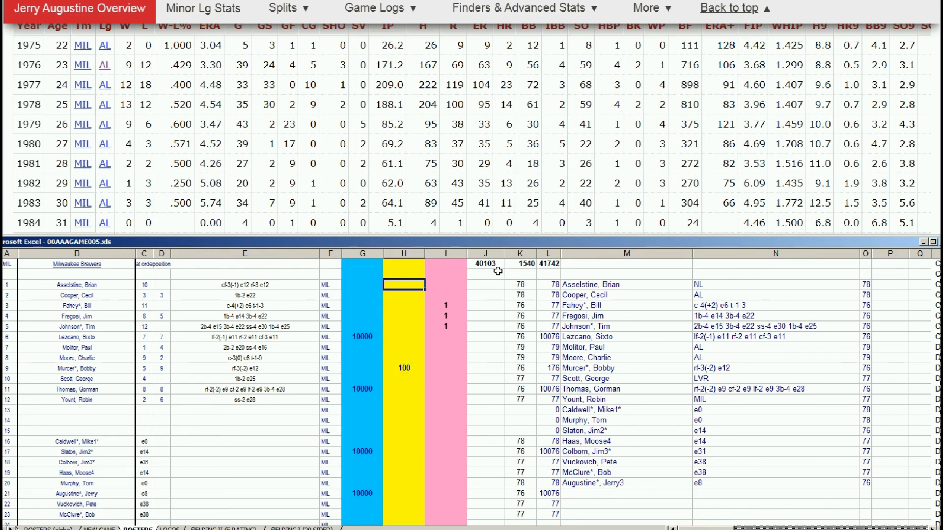